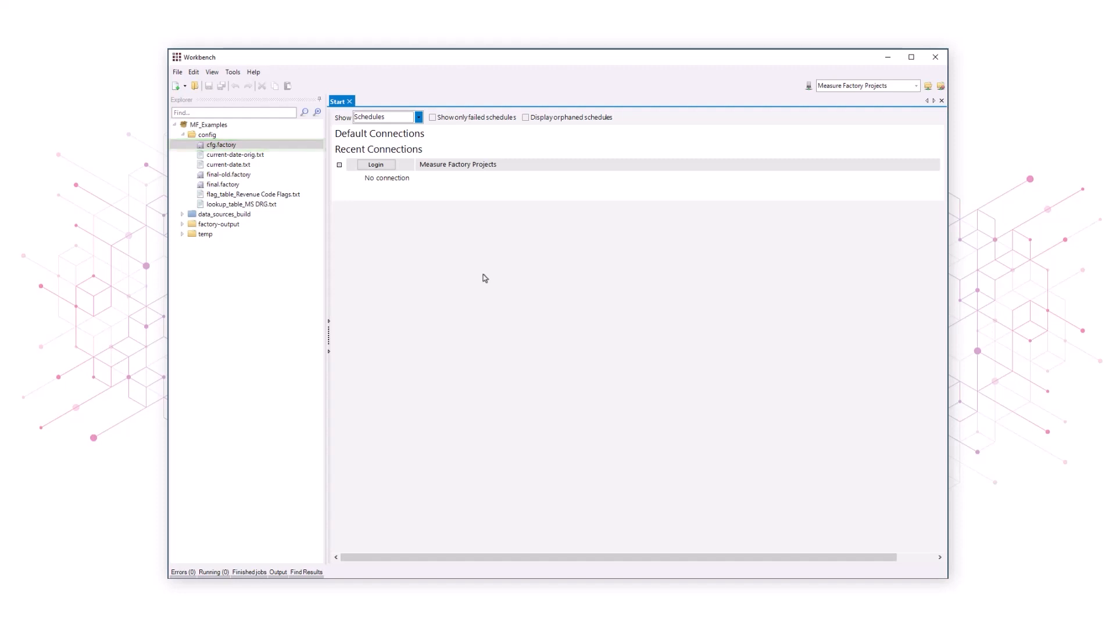
- Open cfg.factory from the config folder with the Measure Factory Editor
{"action": "right_click", "coordinate": [291, 150]}
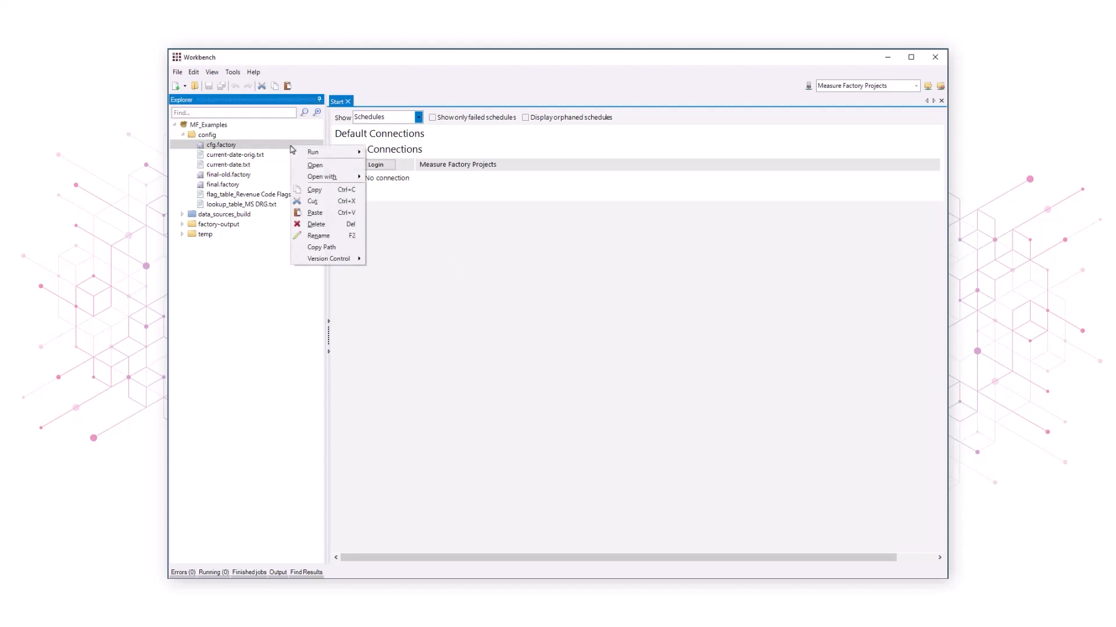
{"action": "mouse_move", "coordinate": [318, 178]}
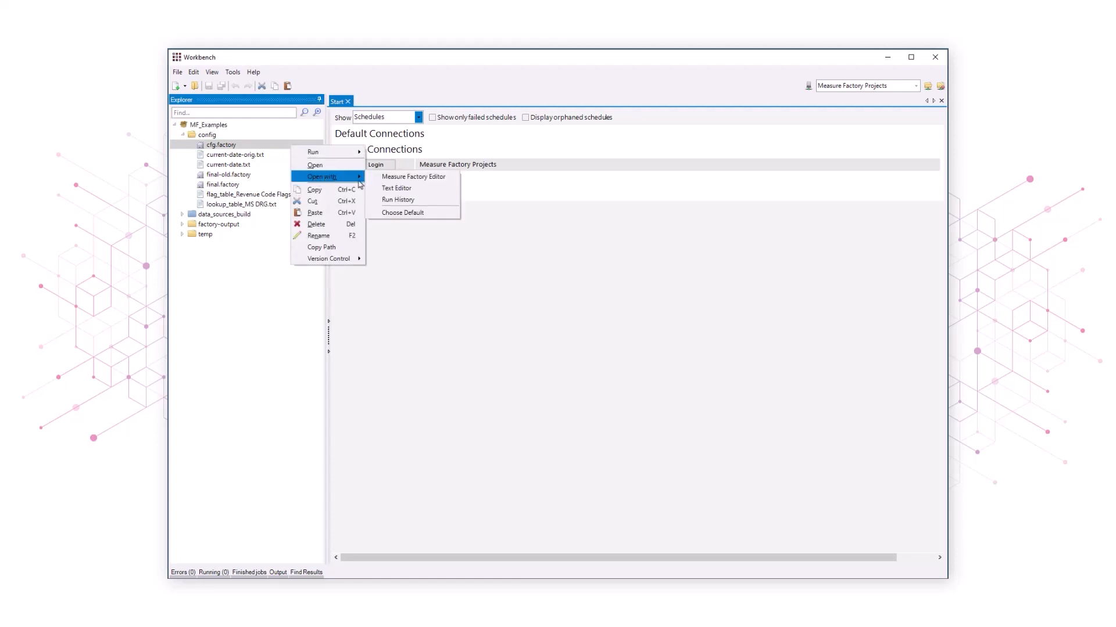
{"action": "left_click", "coordinate": [450, 183]}
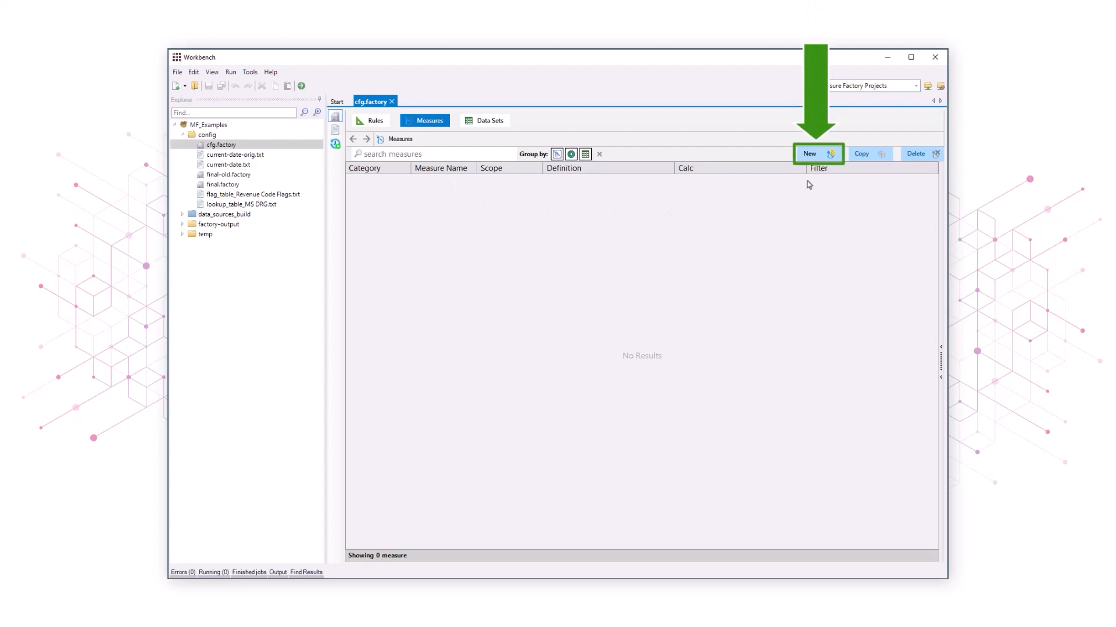
- Create a new measure in cfg.factory and name it ED Visits
{"action": "left_click", "coordinate": [821, 156]}
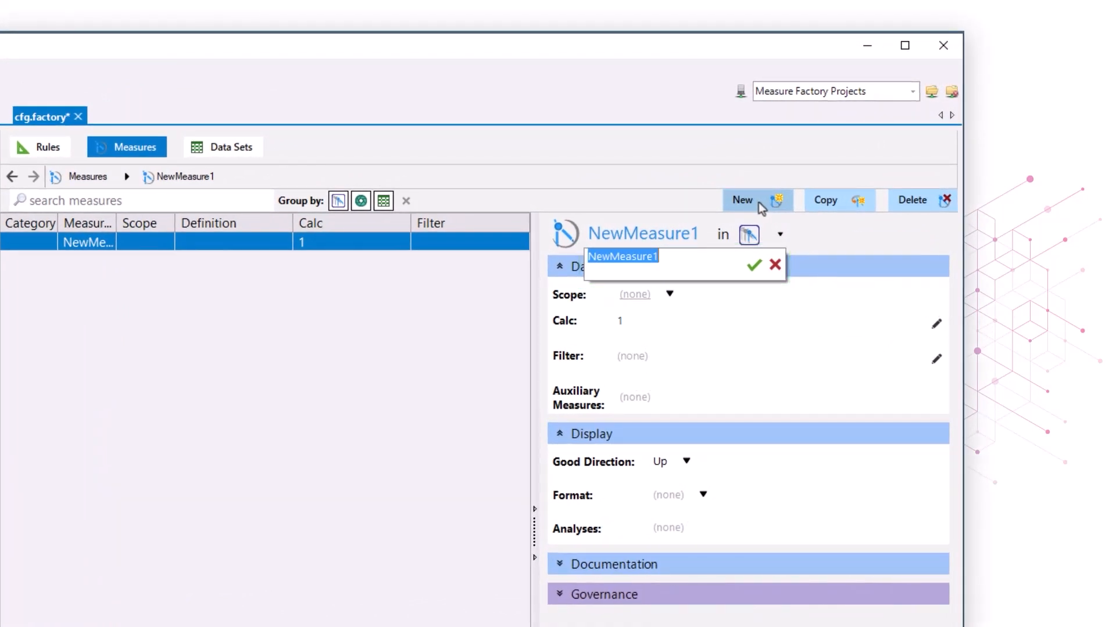
{"action": "type", "text": "ED Visits"}
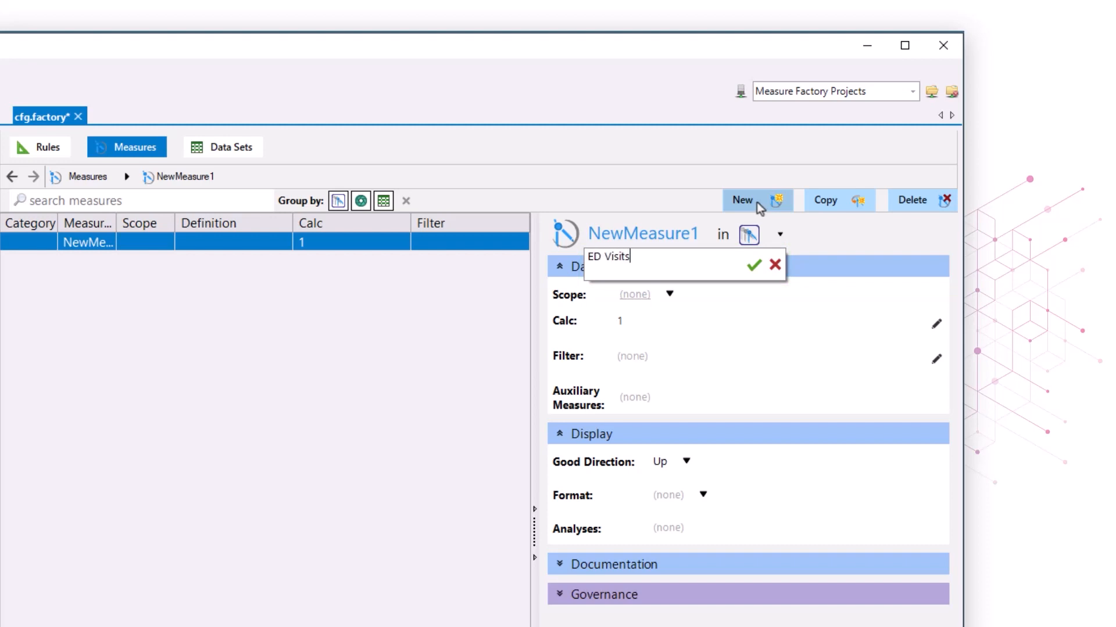
{"action": "left_click", "coordinate": [751, 268]}
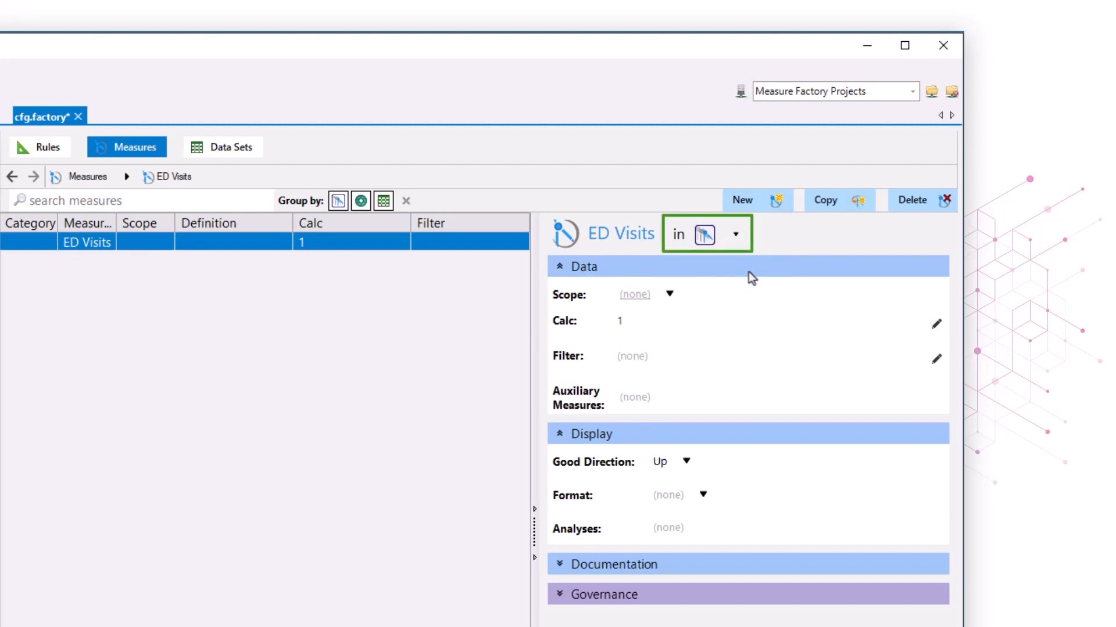
- Assign the ED Visits measure to the Outpatient Volumes category and set its scope to ED Log
{"action": "left_click", "coordinate": [735, 234]}
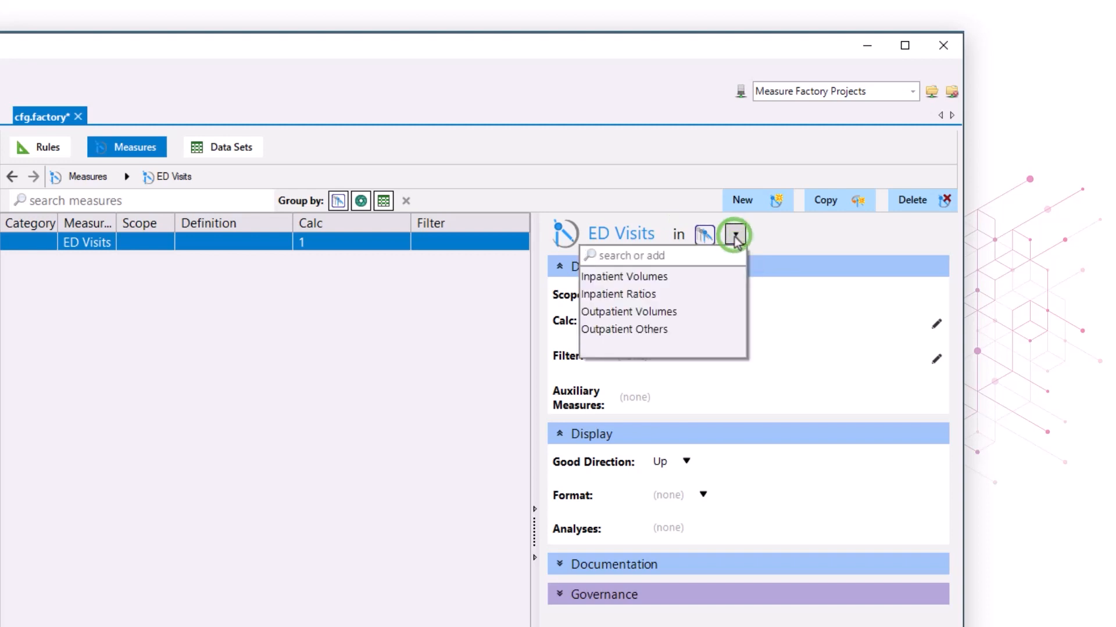
{"action": "left_click", "coordinate": [702, 314]}
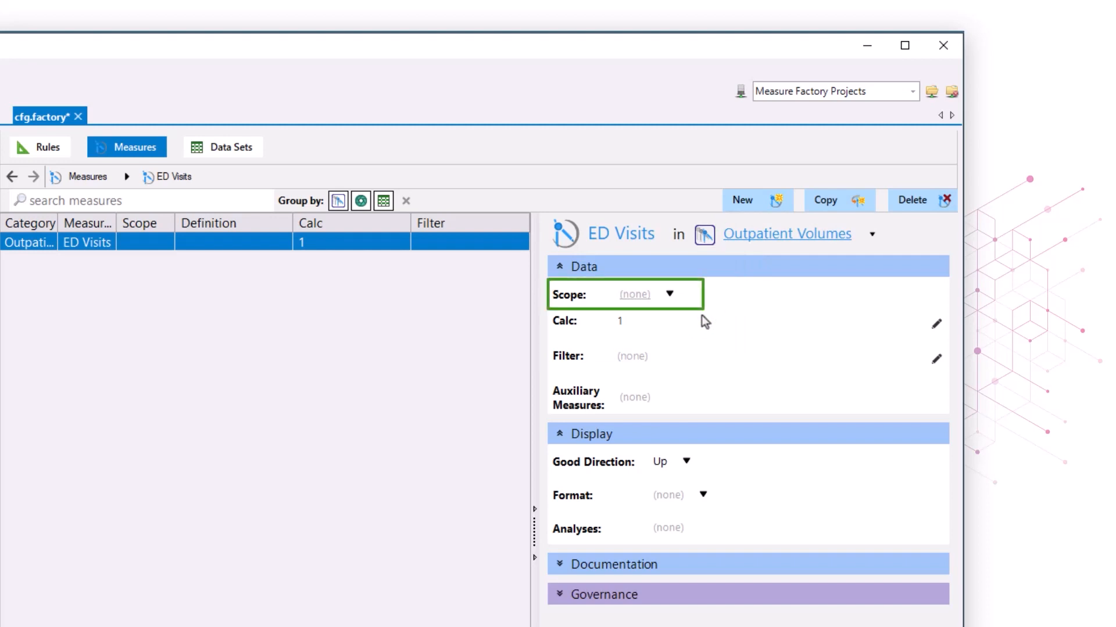
{"action": "left_click", "coordinate": [670, 295]}
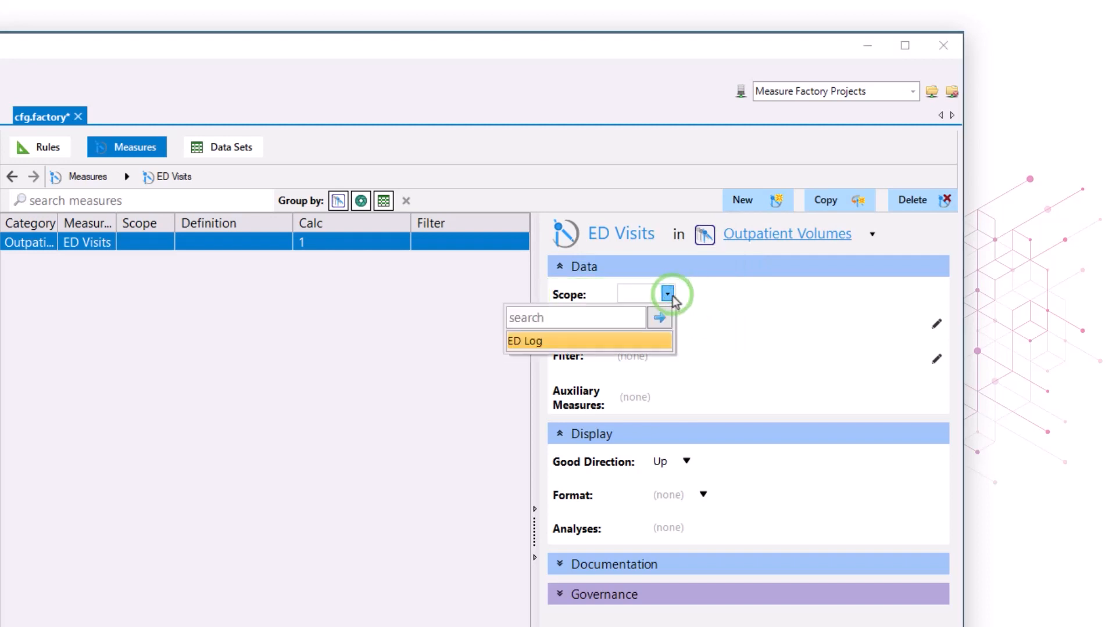
{"action": "left_click", "coordinate": [629, 342]}
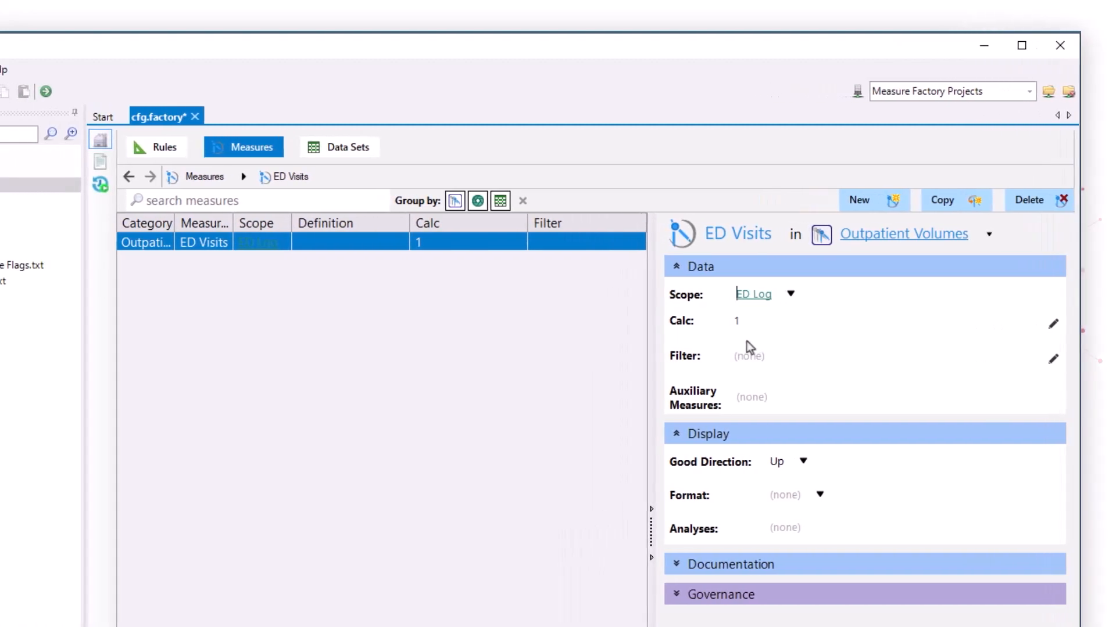
- Set the ED Visits calculation to dimcount("Account ID") and its display format to #,##0
{"action": "left_click", "coordinate": [1053, 325]}
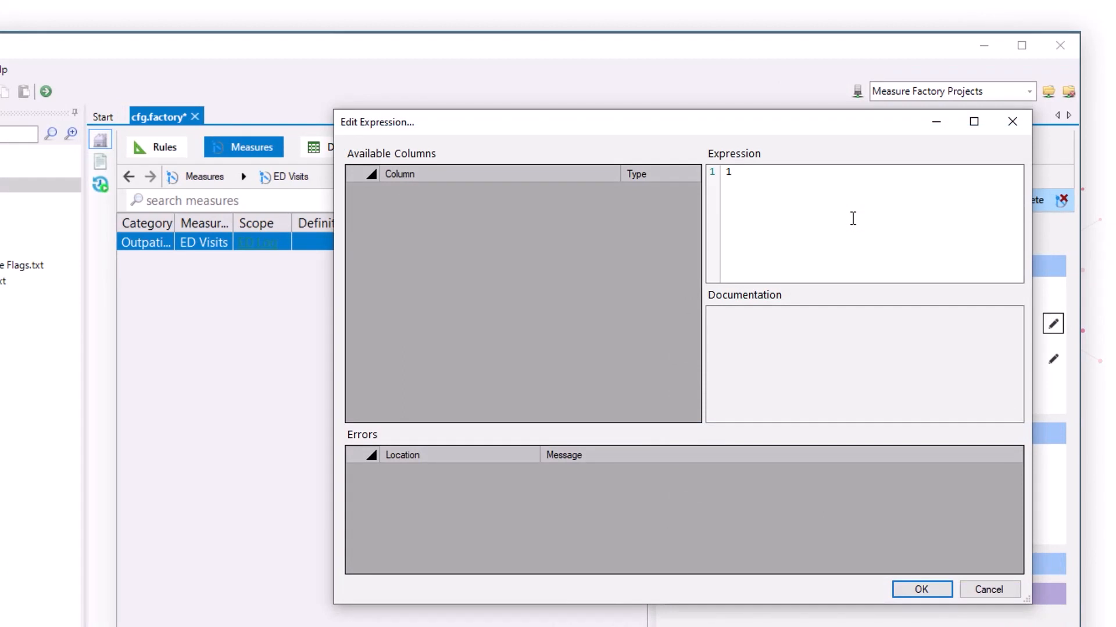
{"action": "left_click_drag", "start_coordinate": [744, 173], "coordinate": [724, 172]}
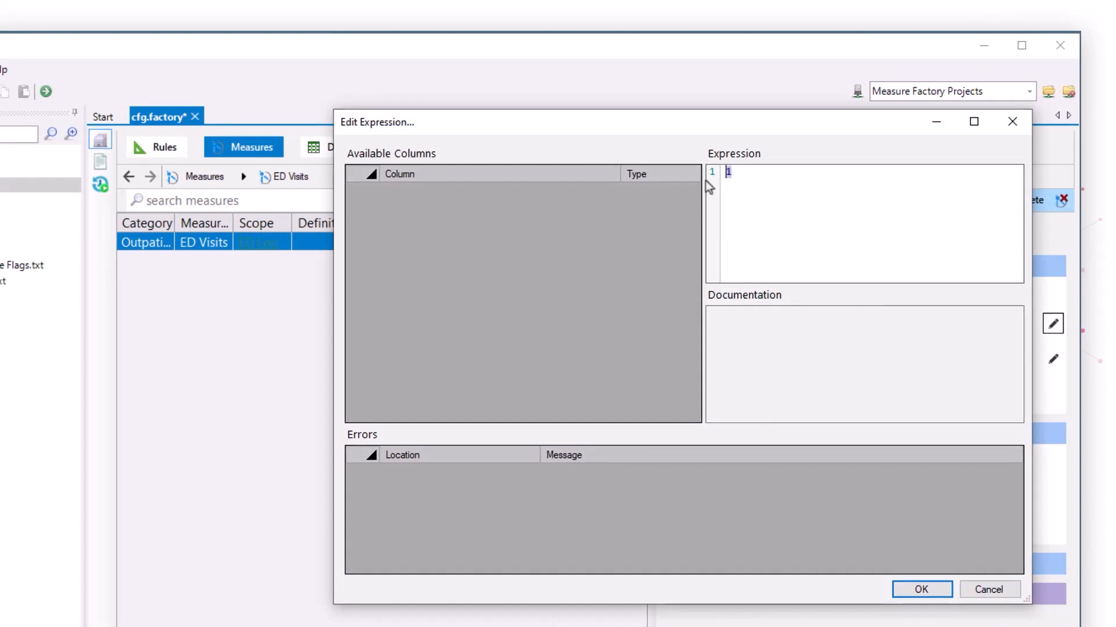
{"action": "type", "text": "dimcount(\"Account ID\")"}
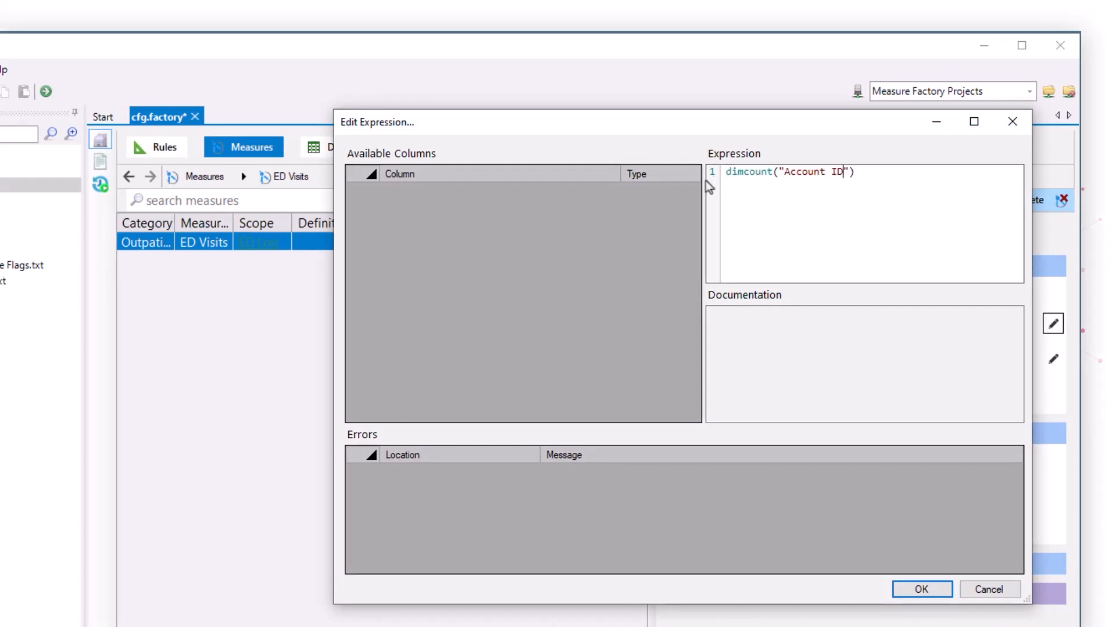
{"action": "left_click", "coordinate": [922, 590]}
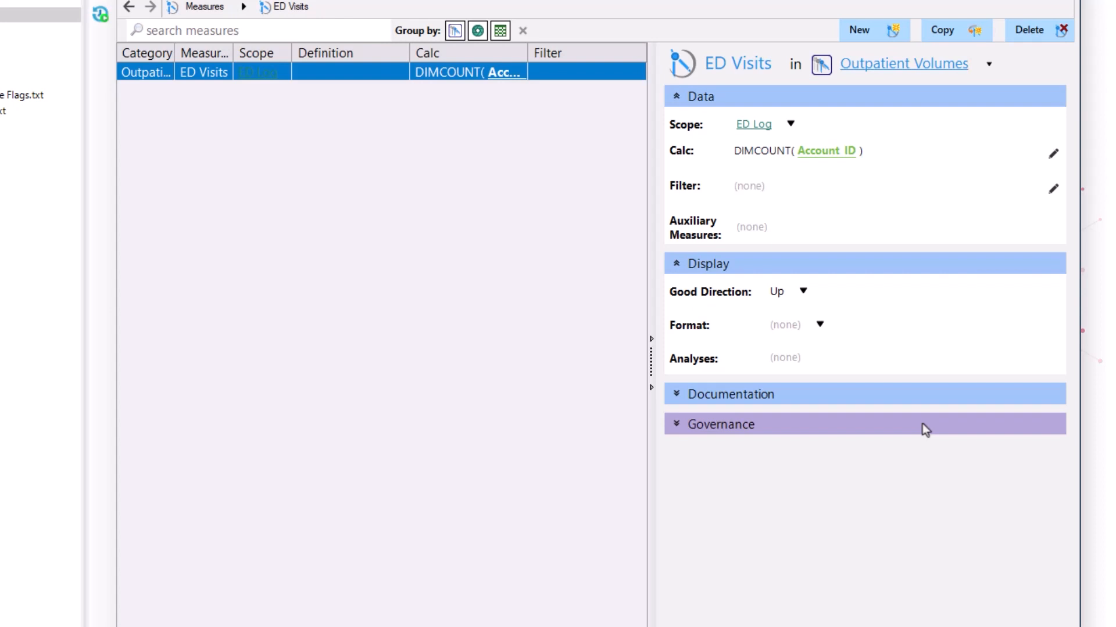
{"action": "left_click", "coordinate": [819, 324]}
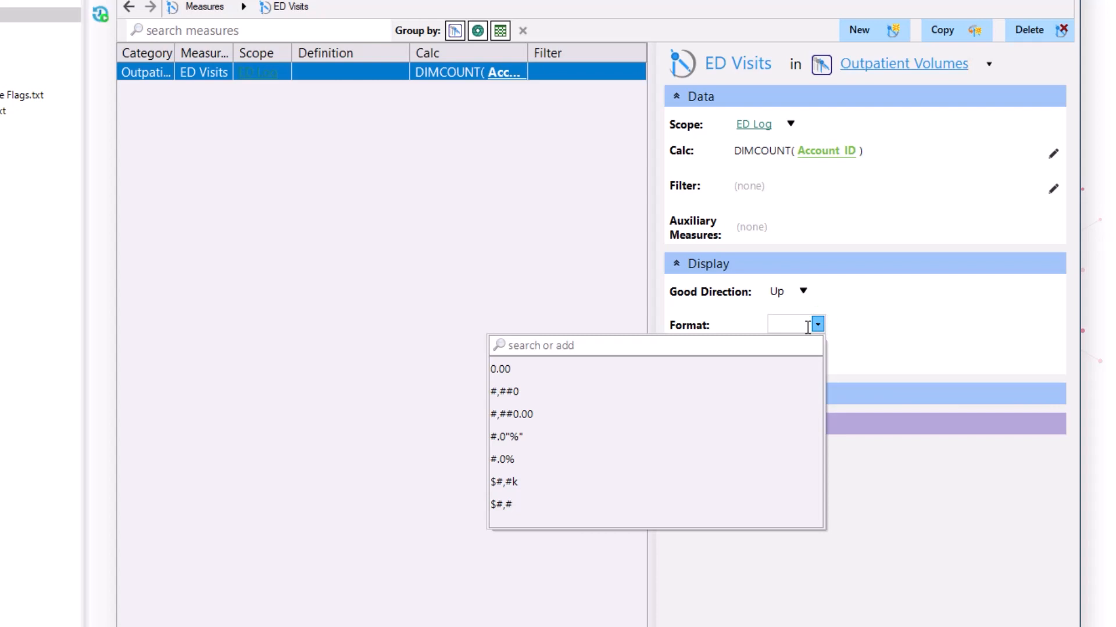
{"action": "left_click", "coordinate": [603, 393]}
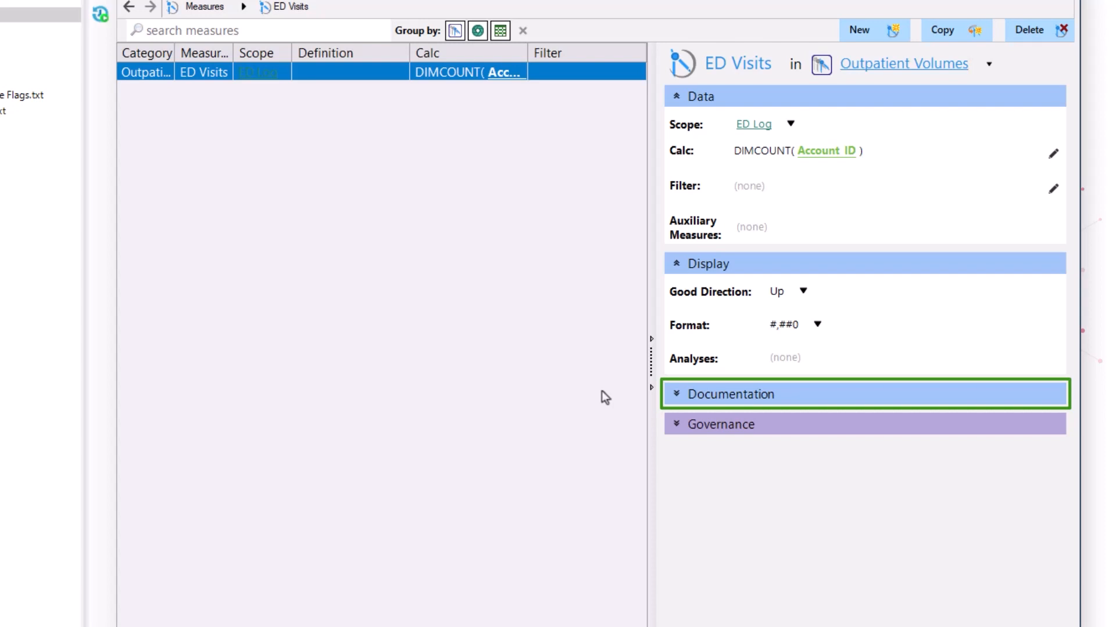
- Enter "Sum of all accounts with at least one visit on the ED log." as the measure's documentation definition
{"action": "left_click", "coordinate": [681, 394]}
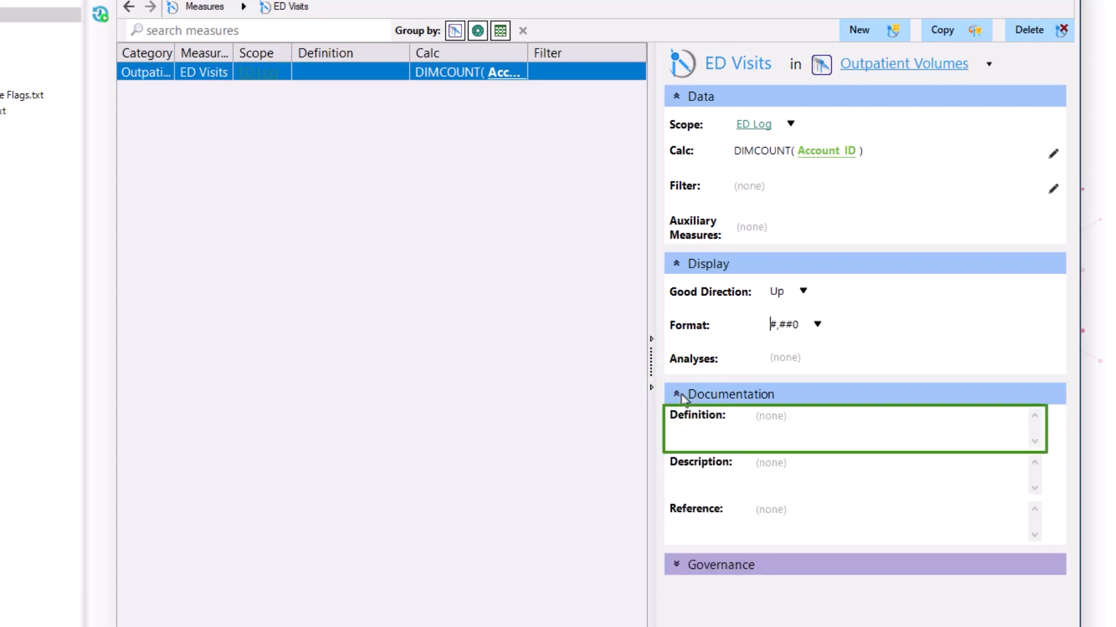
{"action": "left_click", "coordinate": [778, 418]}
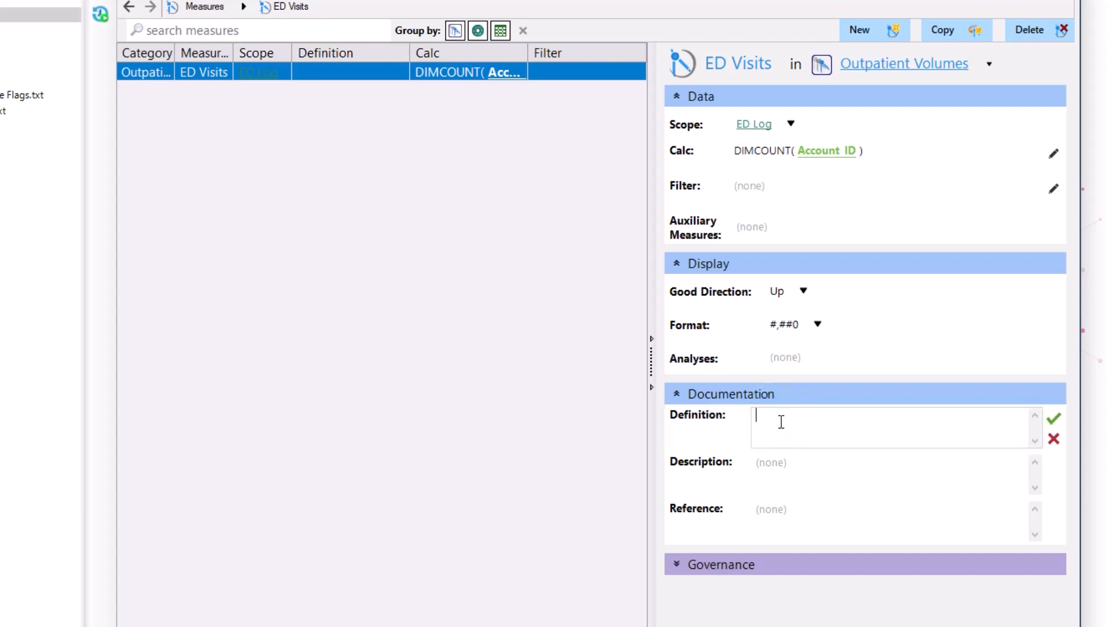
{"action": "type", "text": "Sum of all accounts with at least one visit on the ED log."}
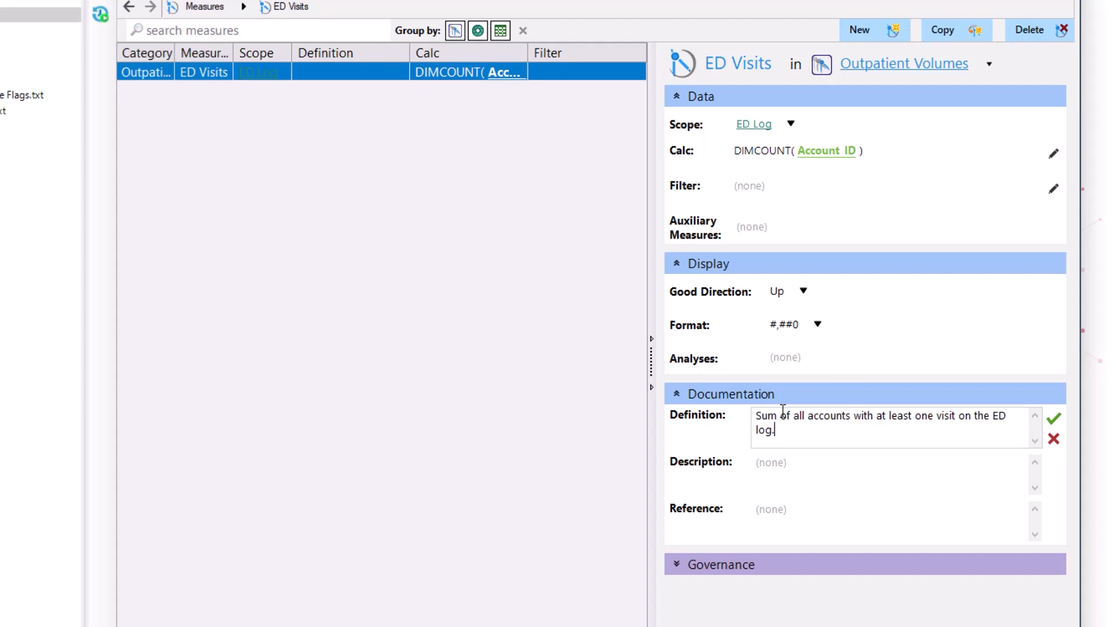
{"action": "left_click", "coordinate": [1053, 419]}
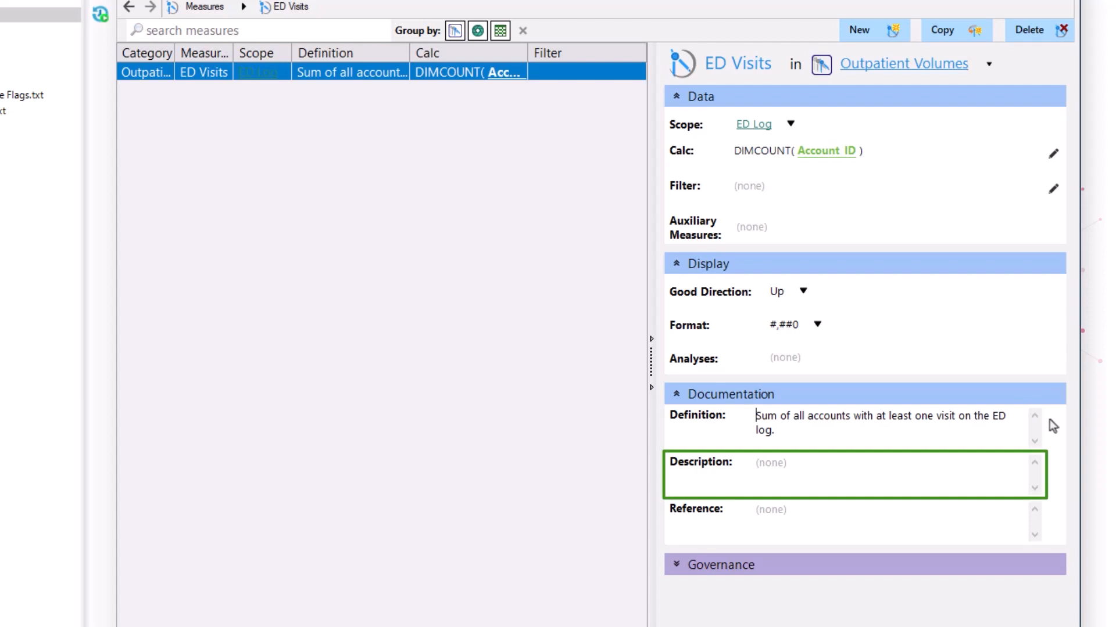
- Enter "The sum of all accounts with at least one visit on the ED log." as the measure's description
{"action": "left_click", "coordinate": [758, 468]}
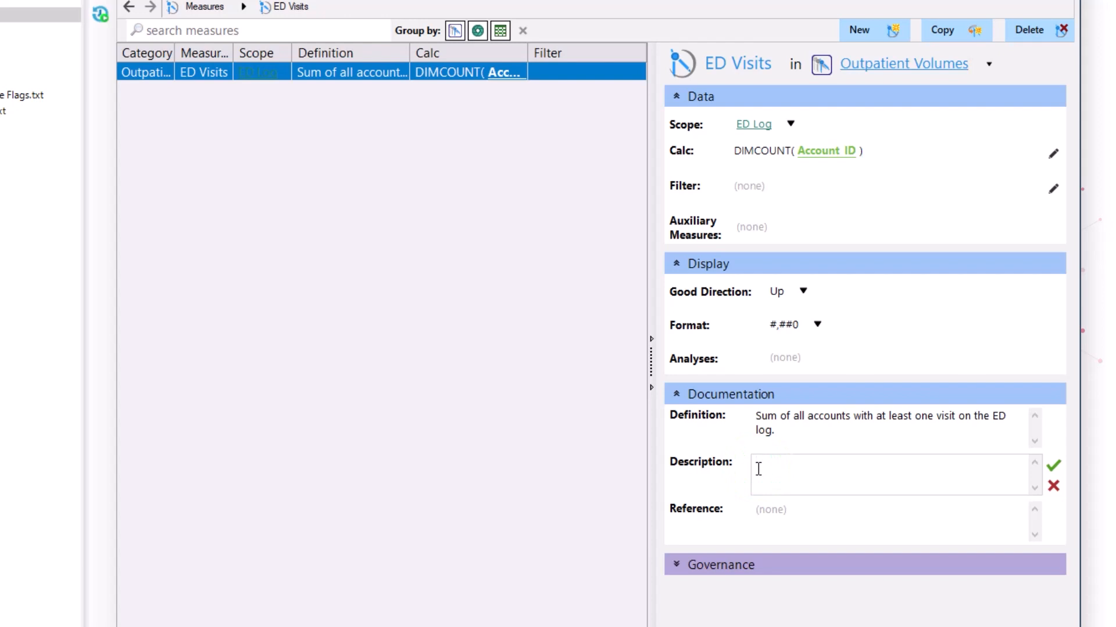
{"action": "type", "text": "The sum of all accounts with at least one visit on the ED log."}
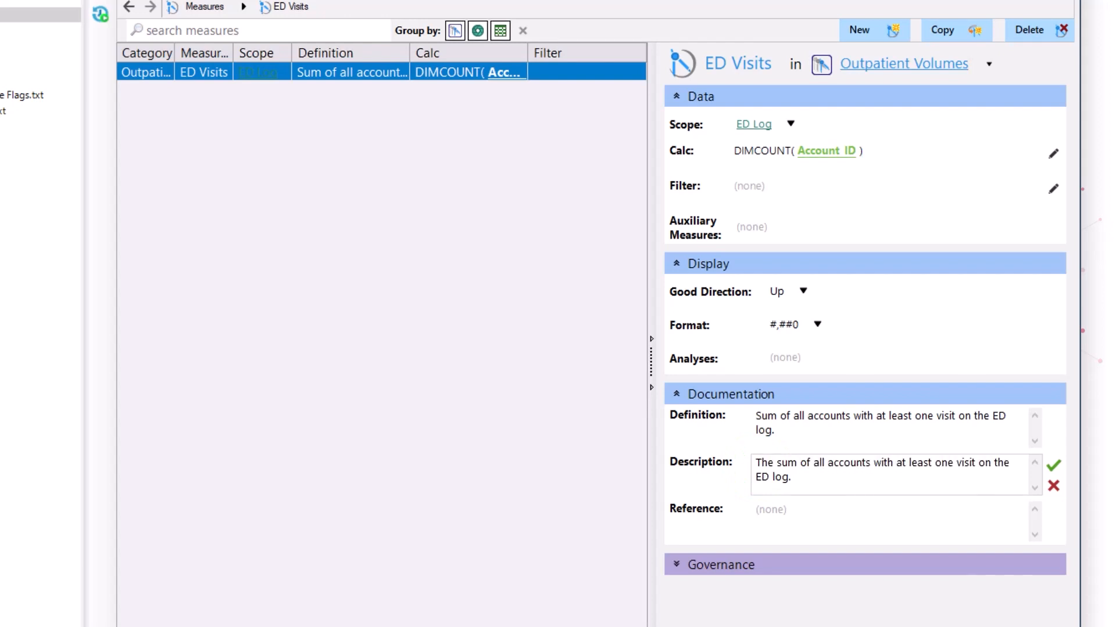
{"action": "left_click", "coordinate": [1052, 466]}
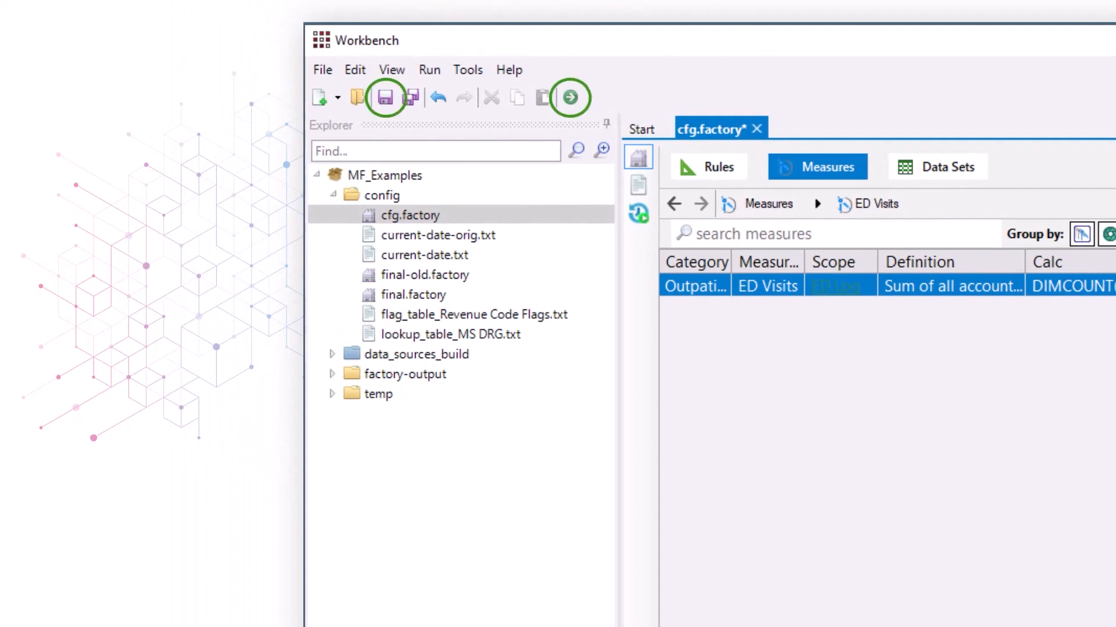
- Save cfg.factory and run the factory script
{"action": "left_click", "coordinate": [382, 100]}
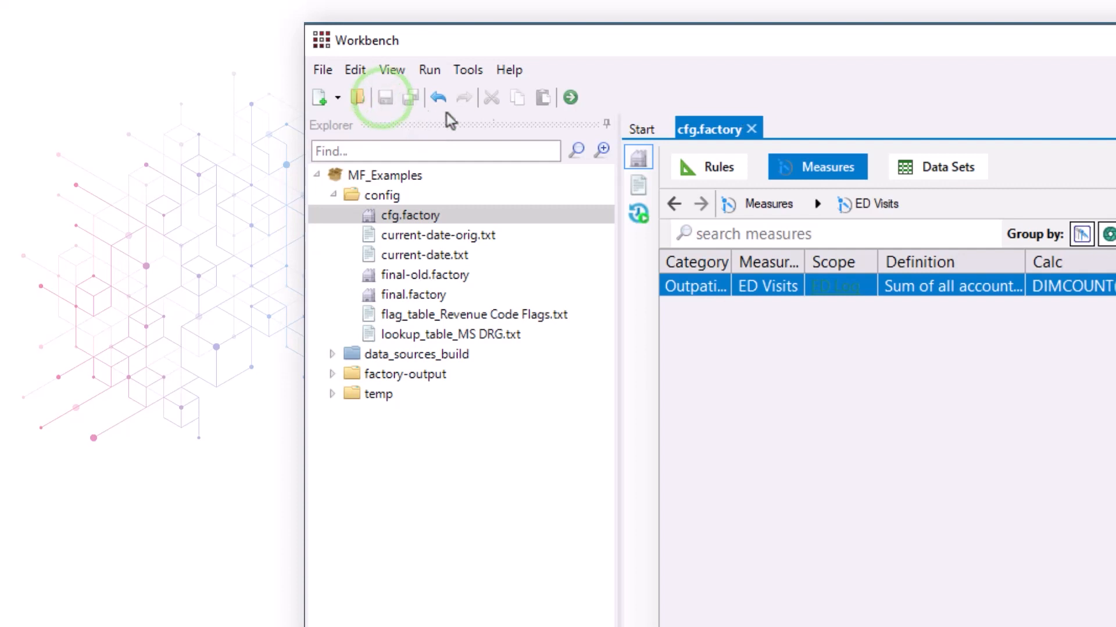
{"action": "left_click", "coordinate": [571, 99]}
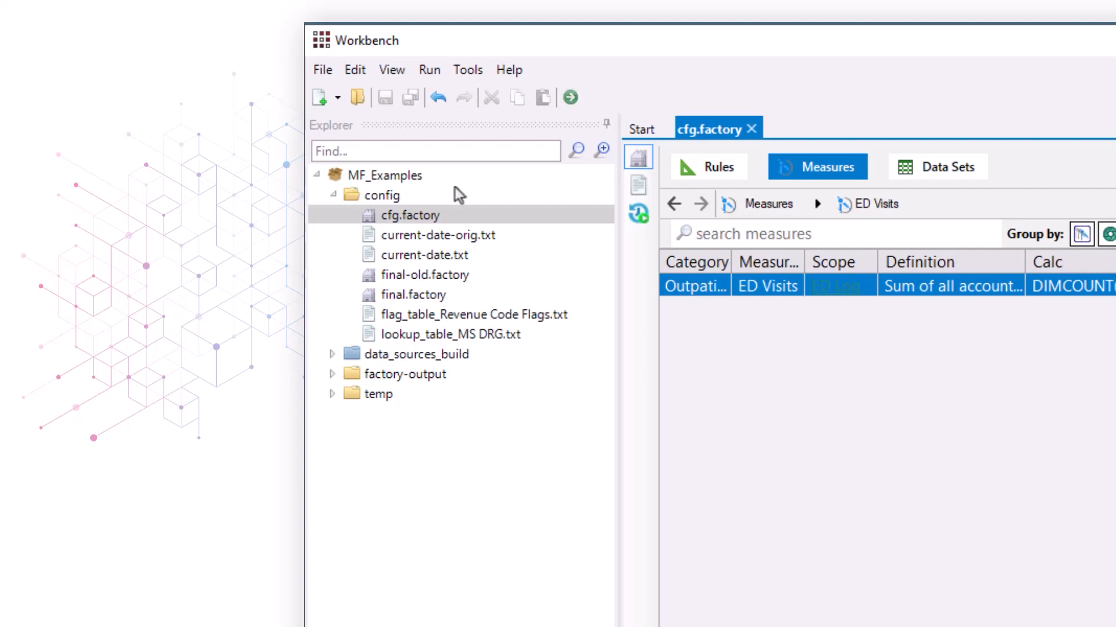
- Open factory.dbk from the factory-output folder with Diver and load the ED Log topic of the Data Sets area
{"action": "left_click", "coordinate": [332, 374]}
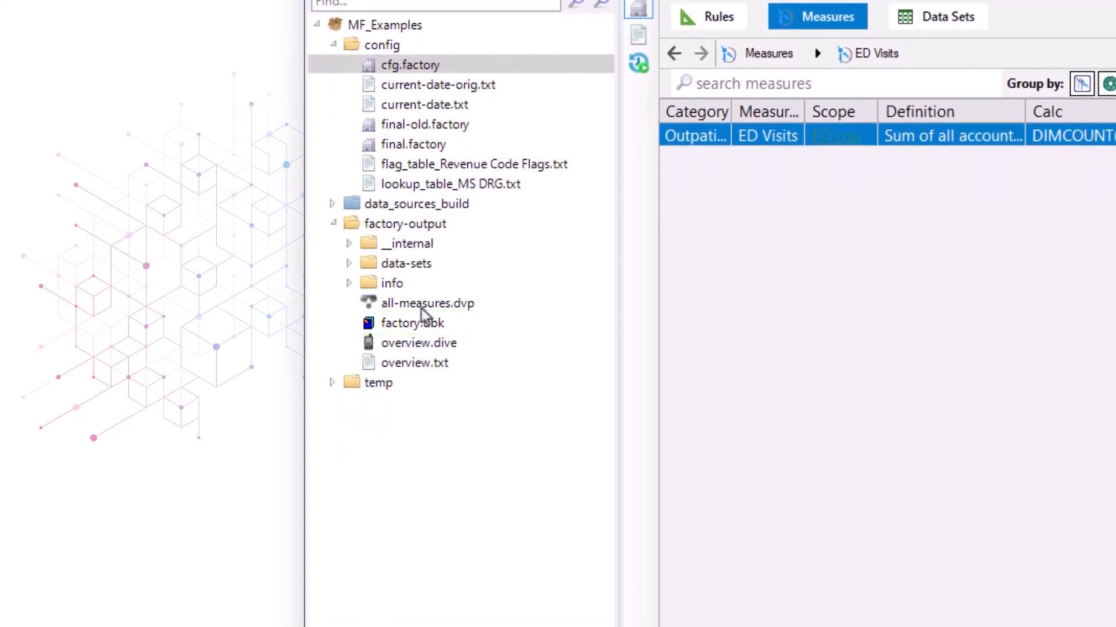
{"action": "left_click", "coordinate": [459, 325]}
{"action": "right_click", "coordinate": [462, 326]}
{"action": "mouse_move", "coordinate": [511, 365]}
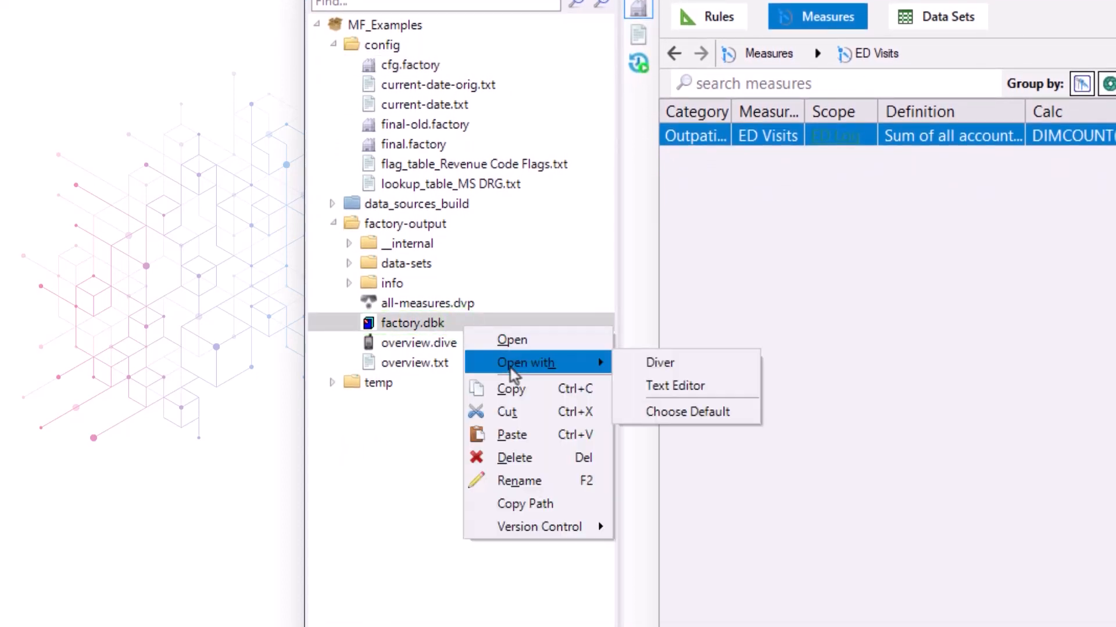
{"action": "left_click", "coordinate": [751, 365]}
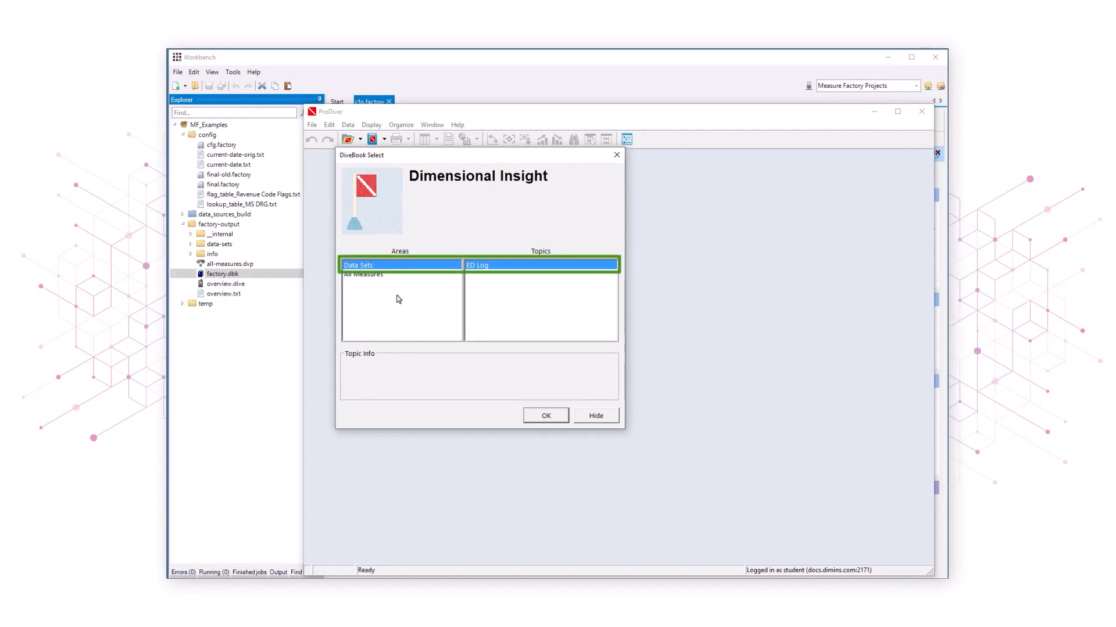
{"action": "left_click", "coordinate": [552, 417]}
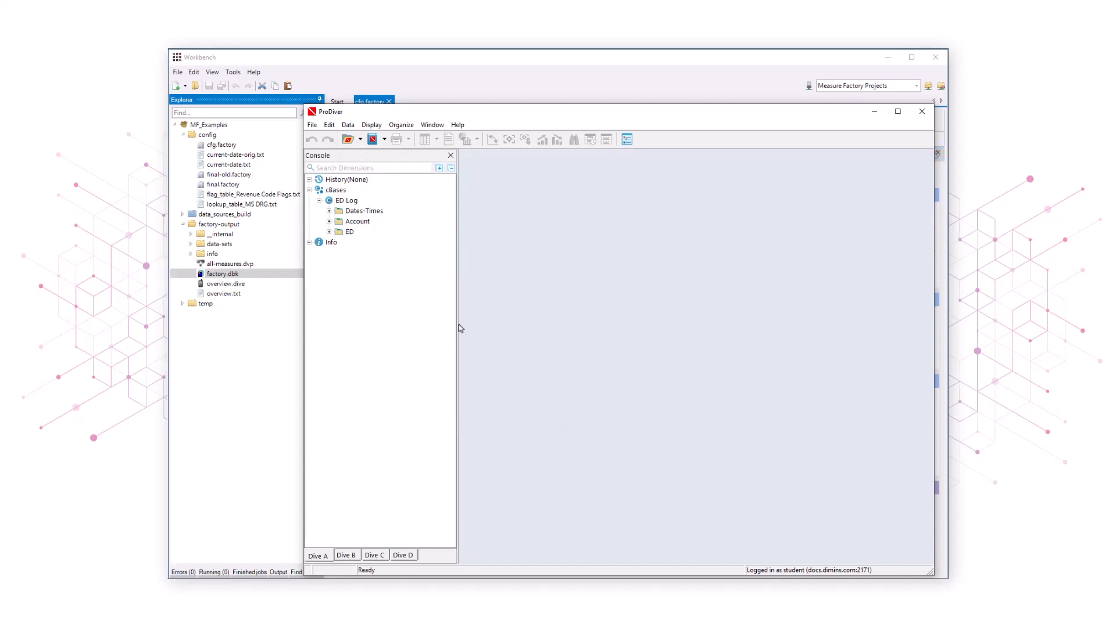
- Dive on ED Arrival Date from the Dates-Times group of ED Log and enlarge the resulting table window downward
{"action": "left_click", "coordinate": [329, 211]}
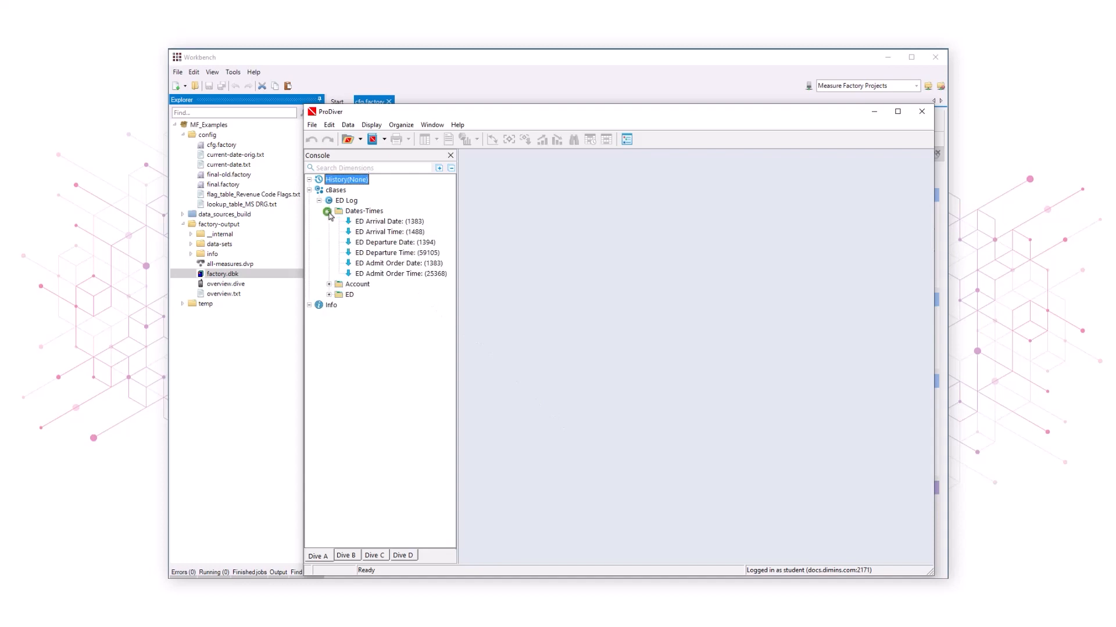
{"action": "double_click", "coordinate": [381, 224]}
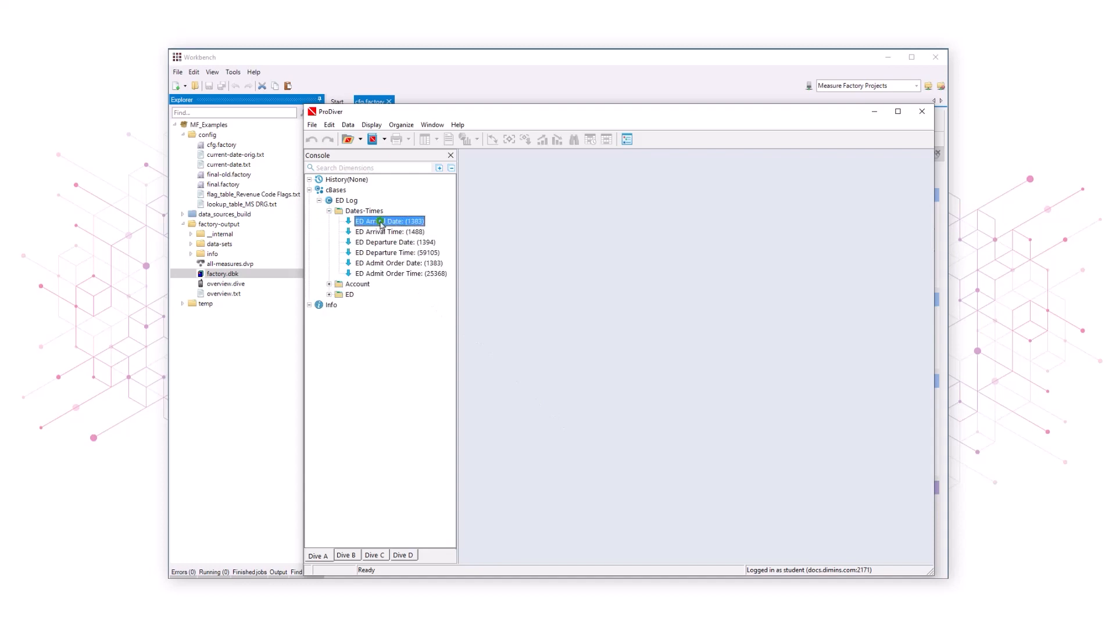
{"action": "left_click_drag", "start_coordinate": [599, 357], "coordinate": [619, 554]}
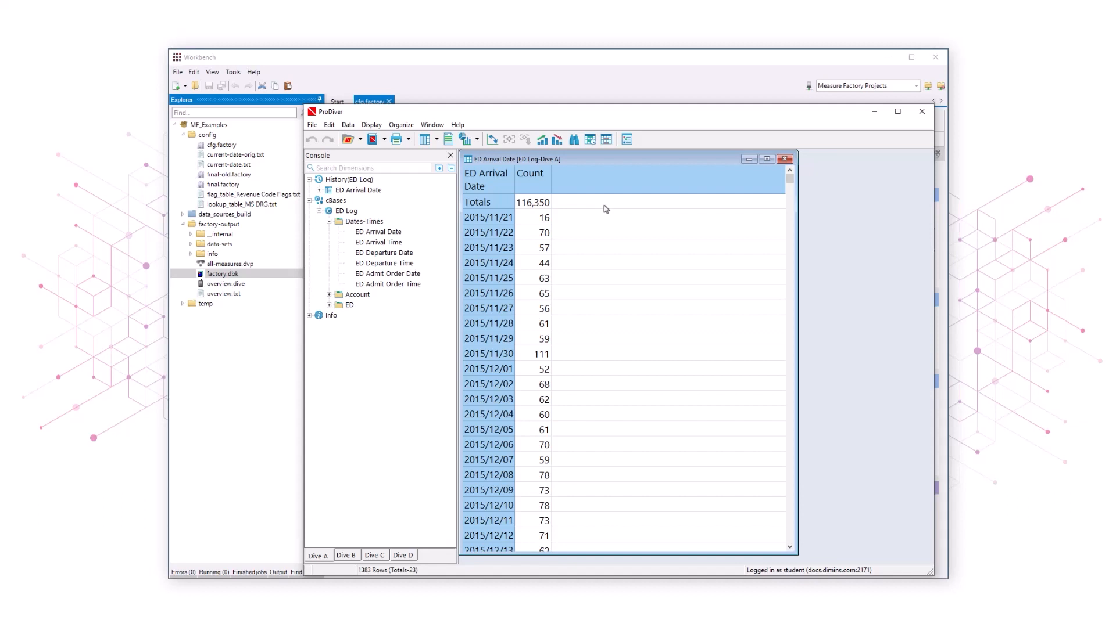
- Change the table's selected columns by adding Measure: ED Visits and removing Count
{"action": "right_click", "coordinate": [606, 209]}
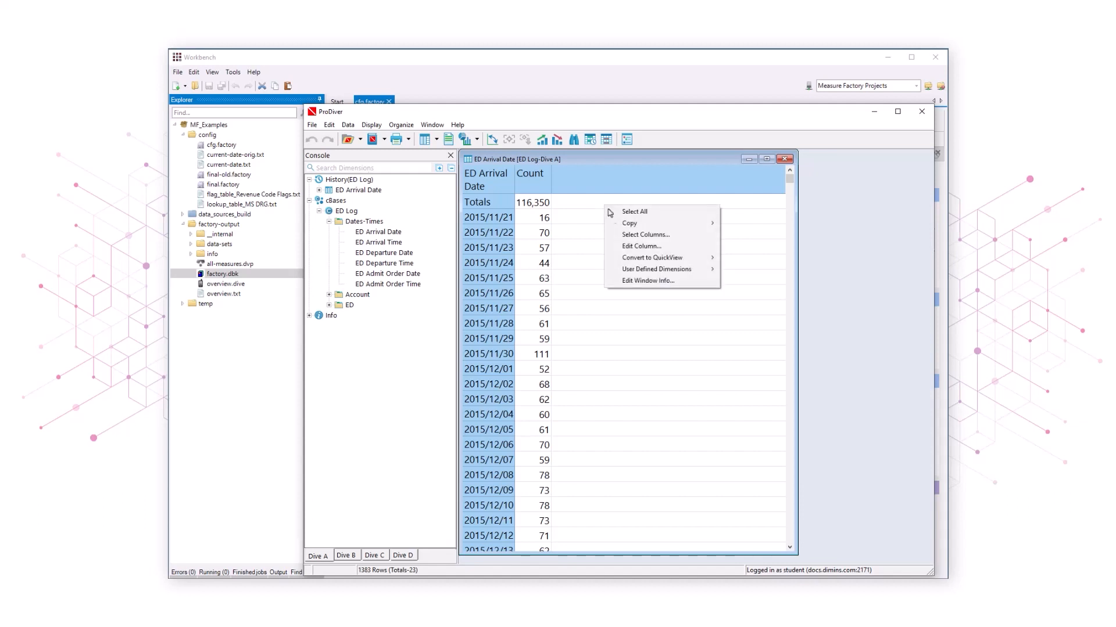
{"action": "left_click", "coordinate": [628, 238]}
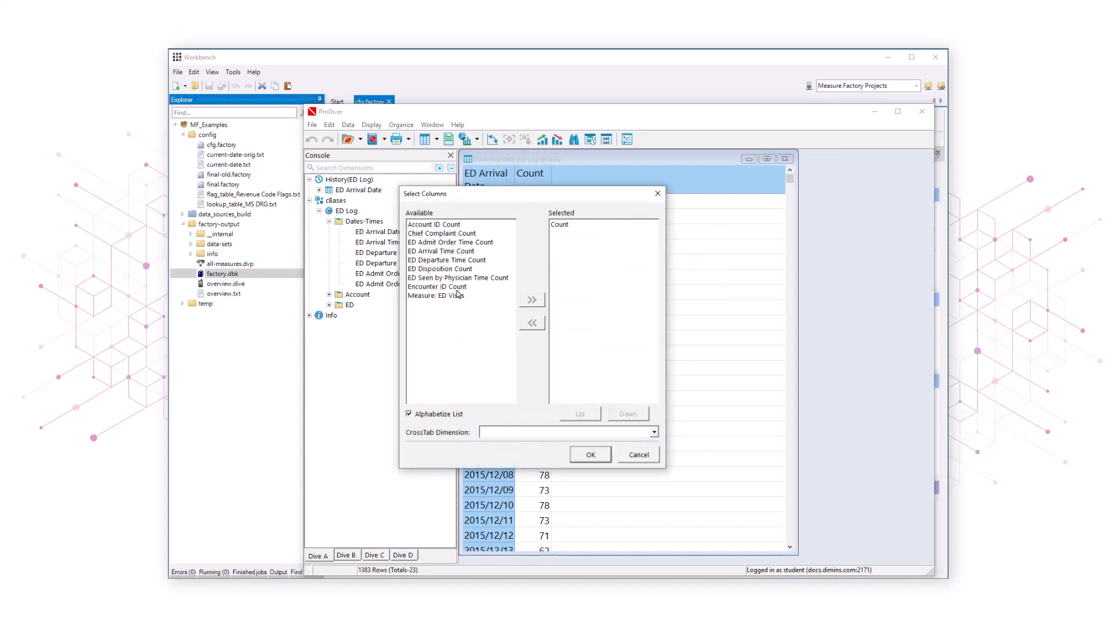
{"action": "left_click", "coordinate": [435, 296]}
{"action": "left_click", "coordinate": [530, 299]}
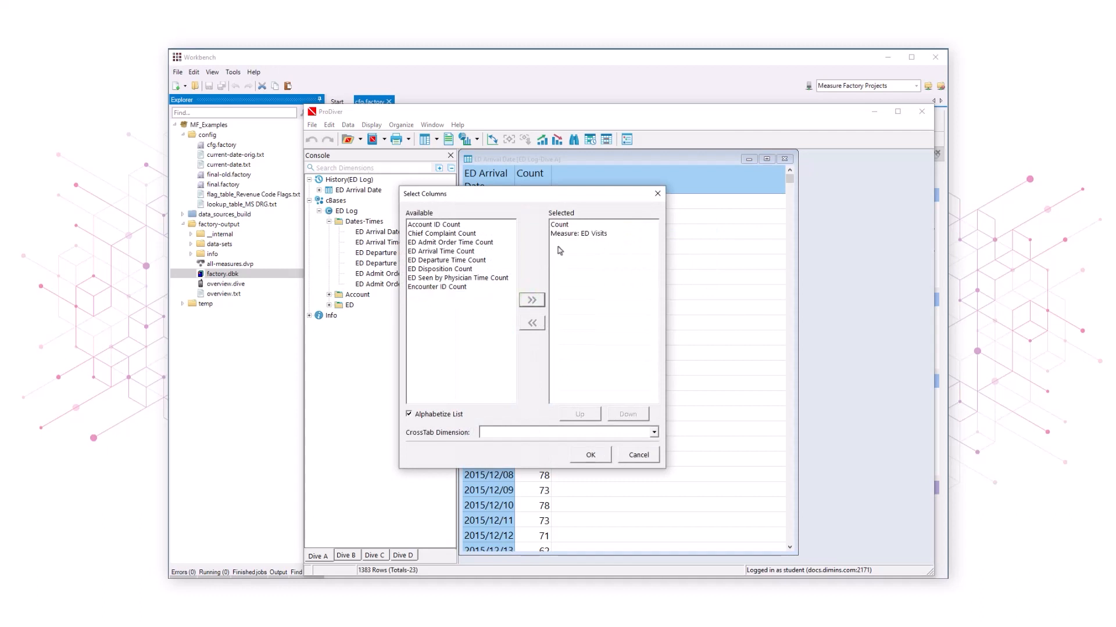
{"action": "left_click", "coordinate": [560, 224]}
{"action": "left_click", "coordinate": [532, 326]}
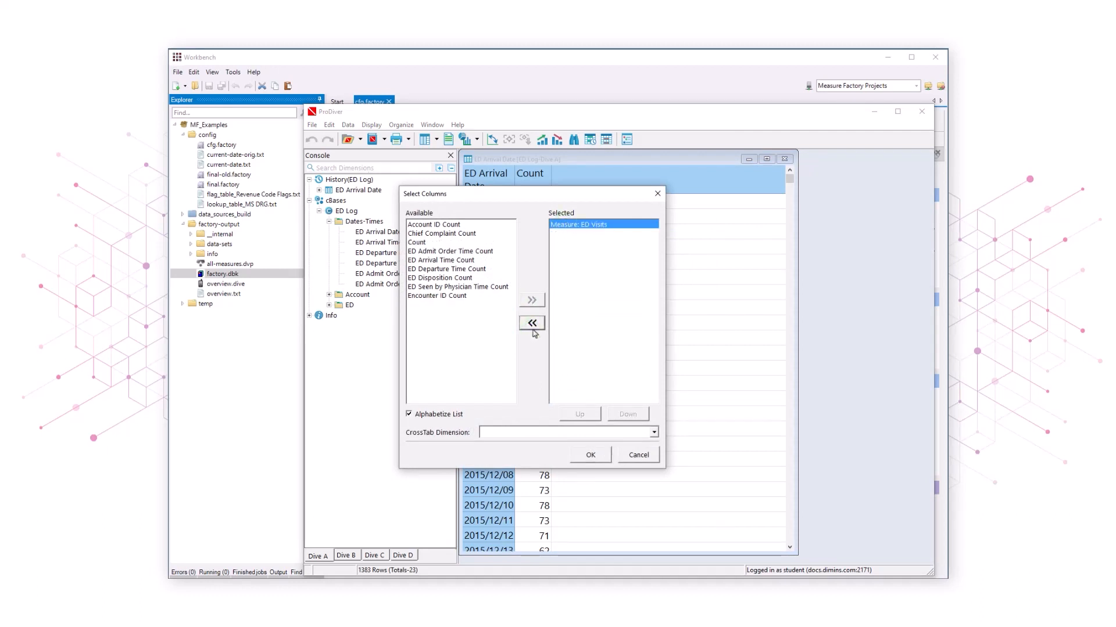
{"action": "left_click", "coordinate": [599, 455]}
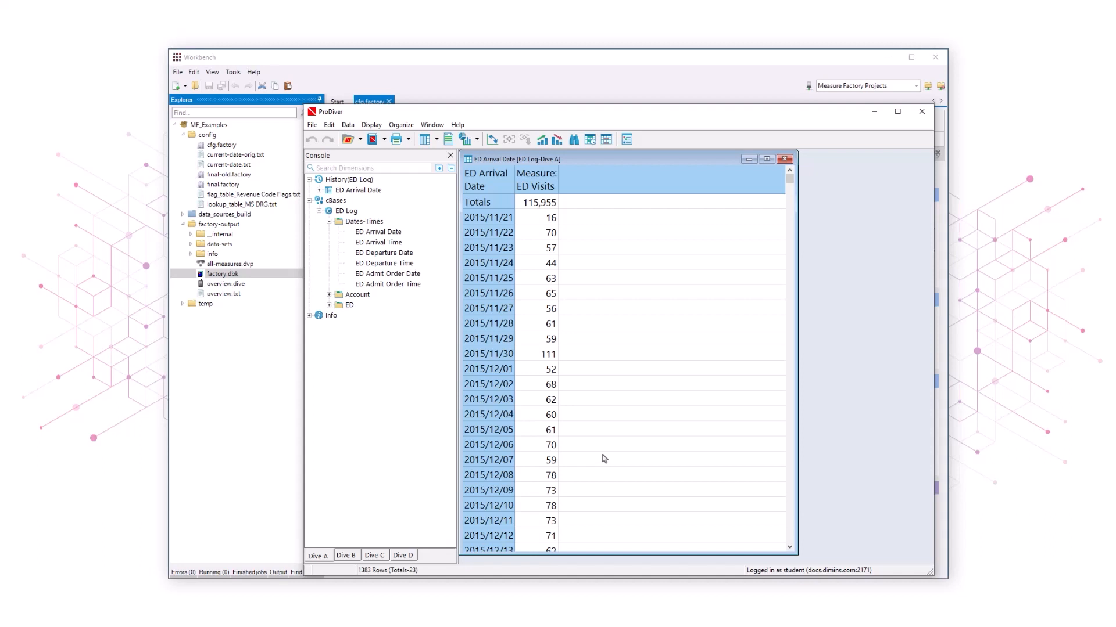
- Sort the table by ED Arrival Date in descending order
{"action": "left_click", "coordinate": [504, 180]}
{"action": "left_click", "coordinate": [557, 140]}
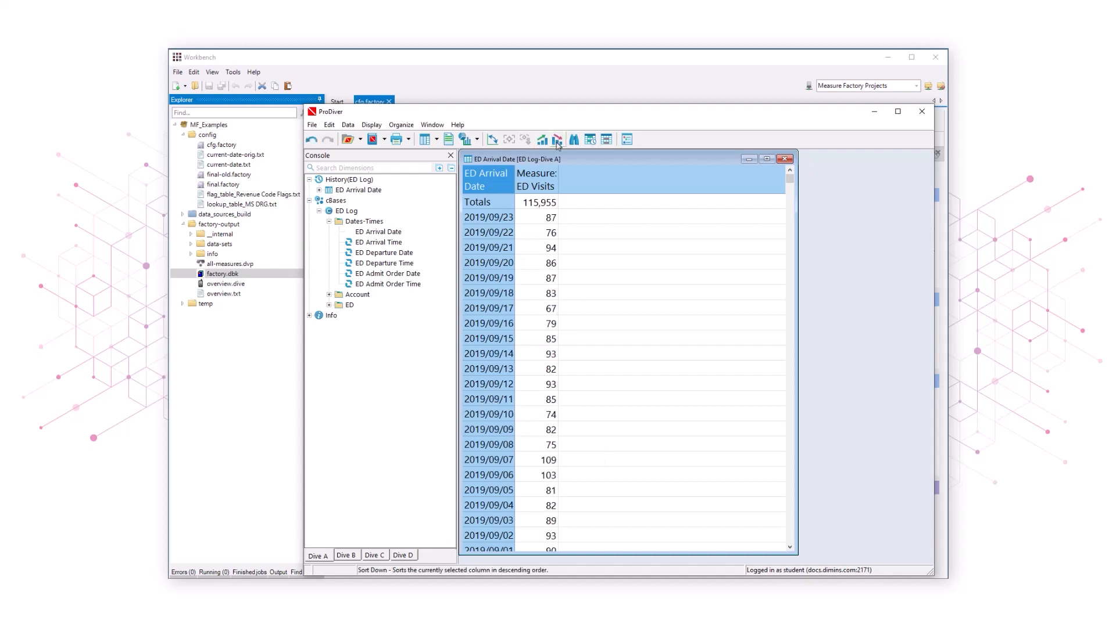